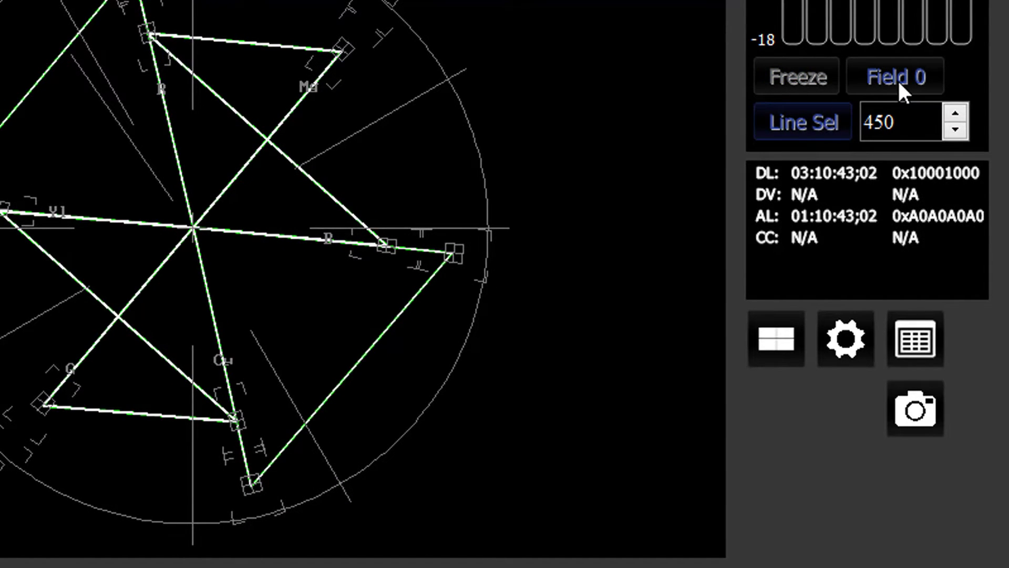
click(897, 79)
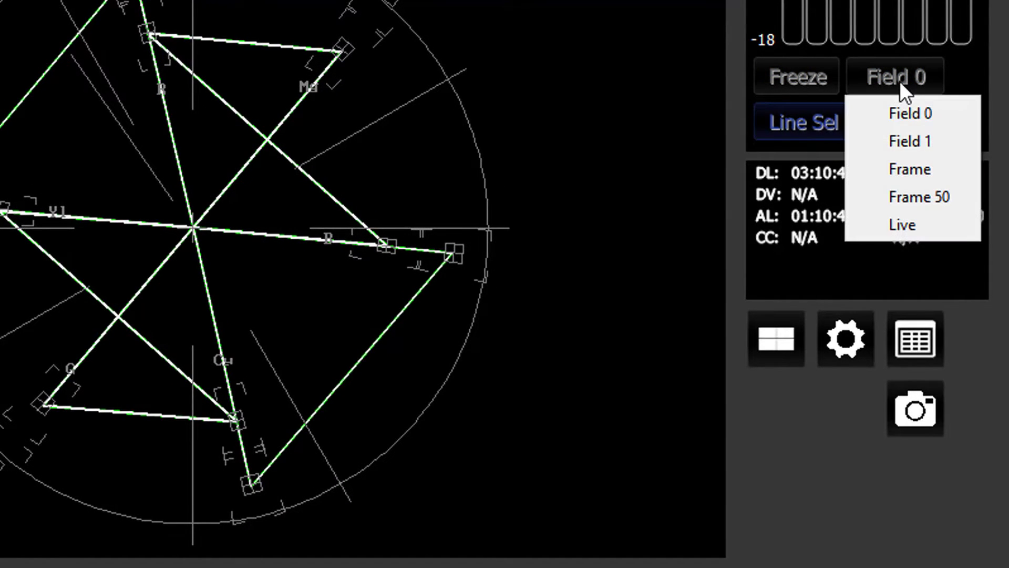
click(923, 406)
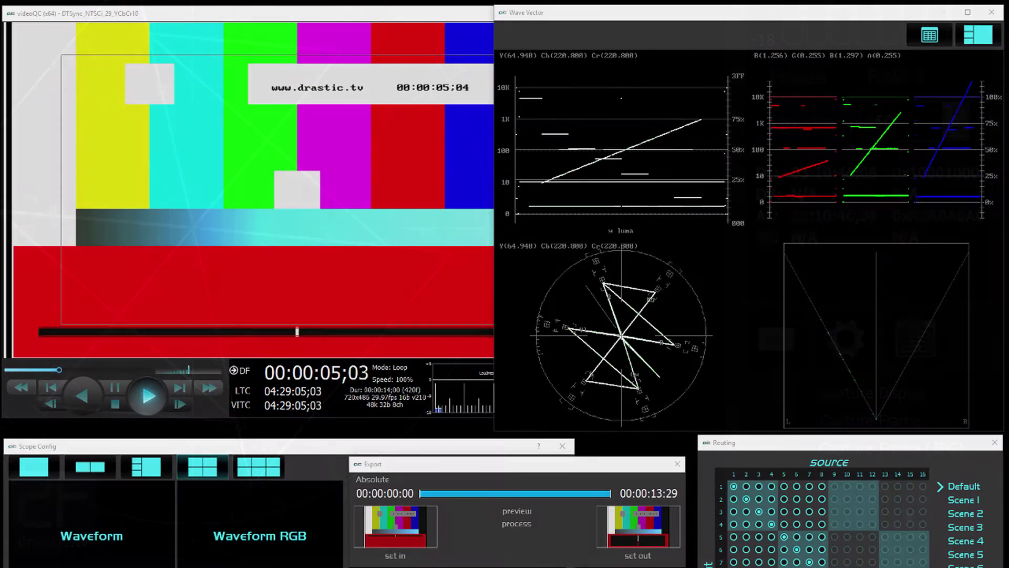